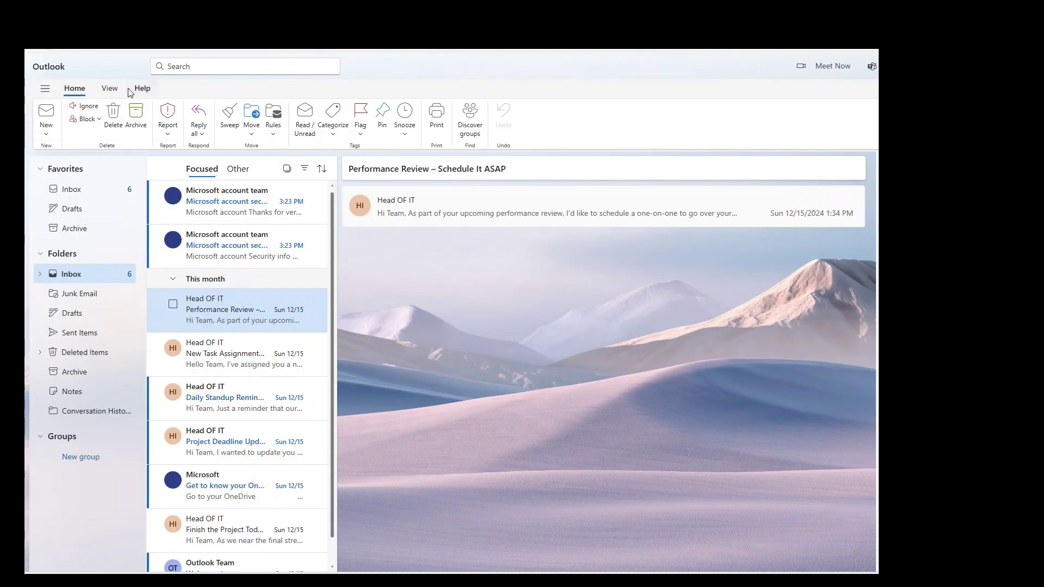
Open View settings and go to Account > Automatic replies
left_click(110, 88)
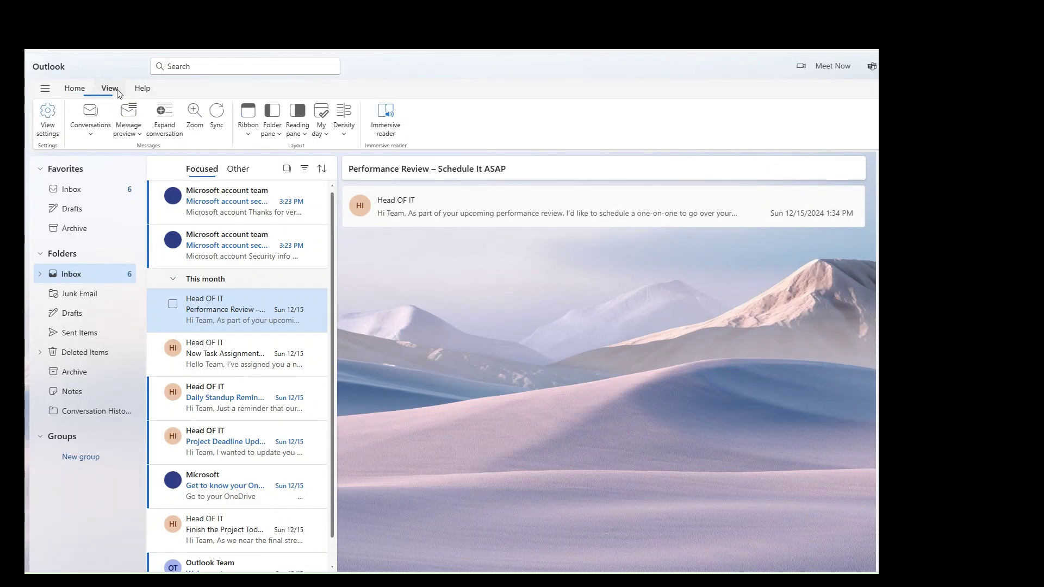
left_click(52, 115)
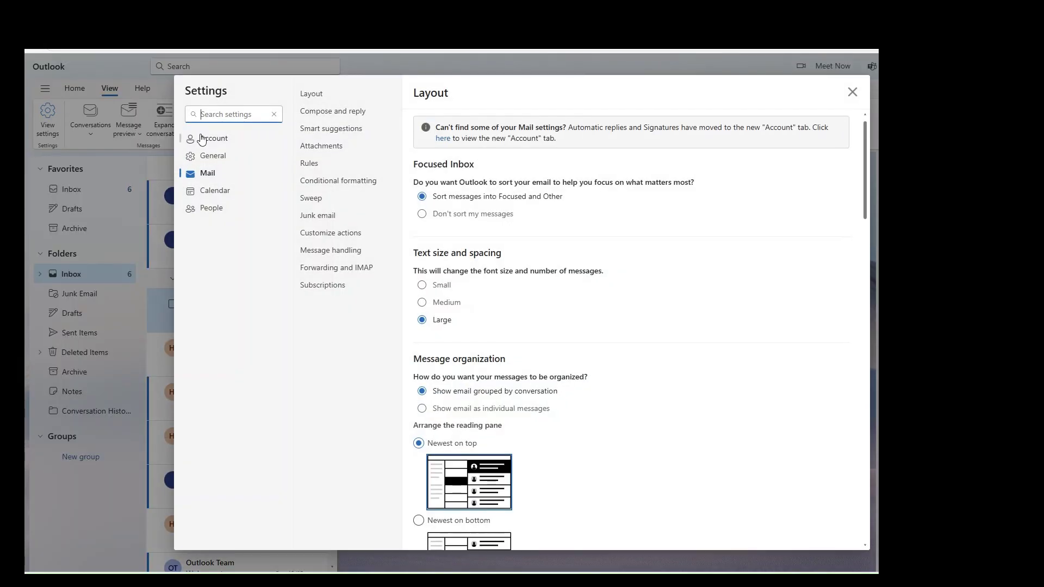
left_click(204, 138)
left_click(326, 114)
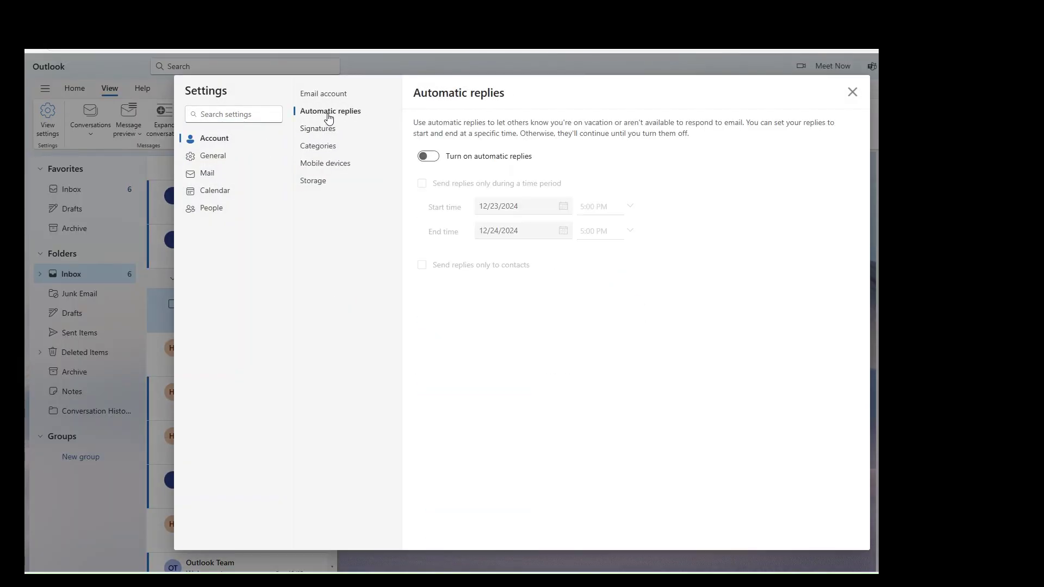
Turn on automatic replies, limited to a time period starting 12/24/2024 at 8:00 AM
left_click(428, 157)
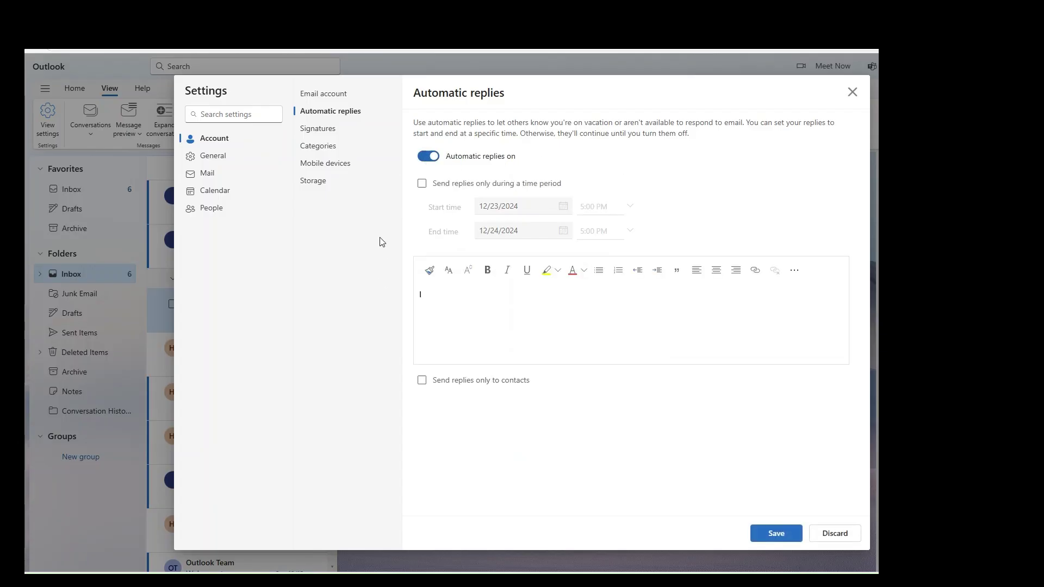
left_click(423, 185)
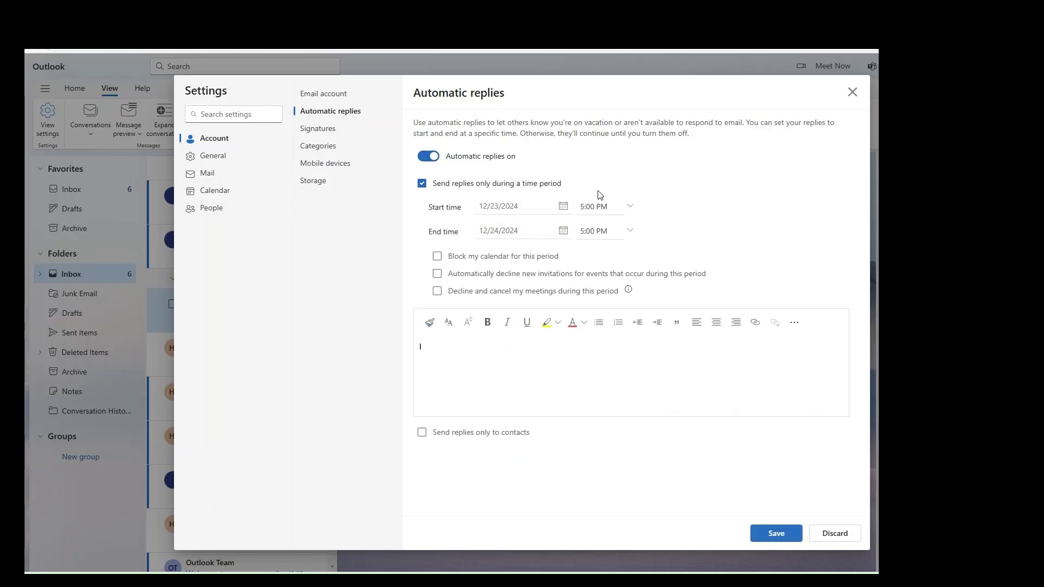
left_click(563, 207)
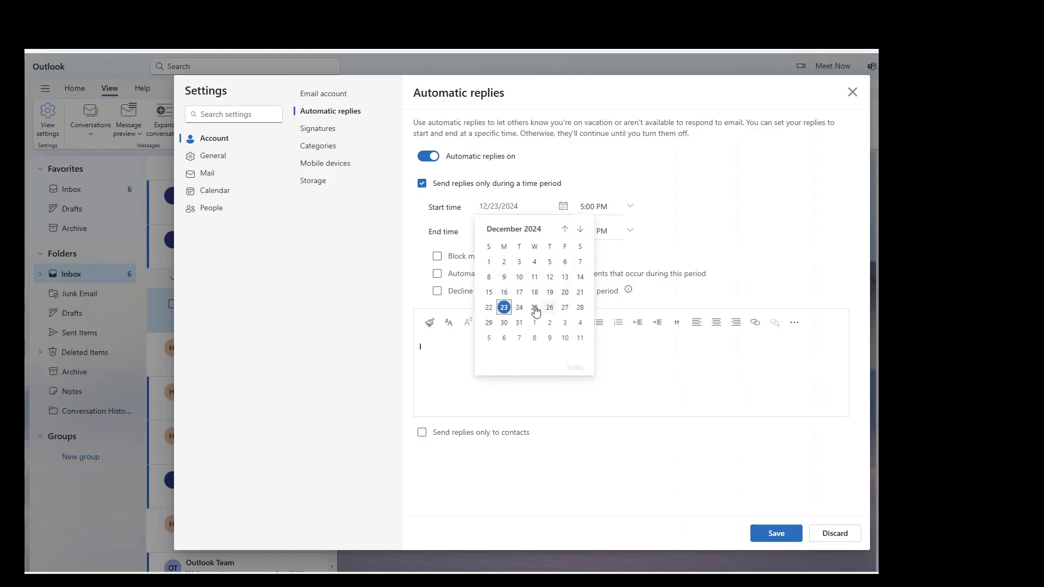
left_click(519, 308)
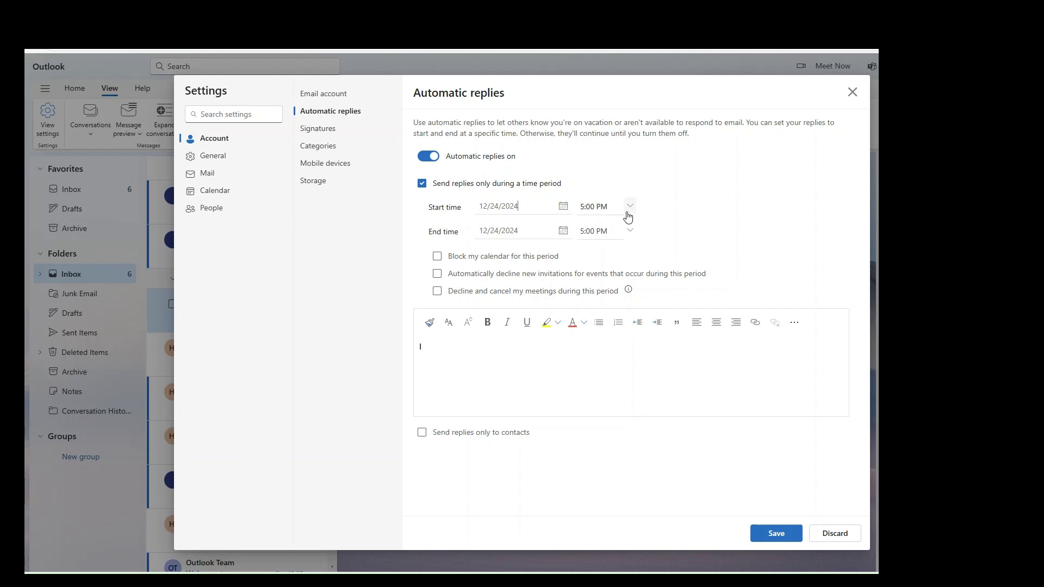
left_click(607, 210)
left_click(630, 206)
left_click_drag(637, 284, 637, 259)
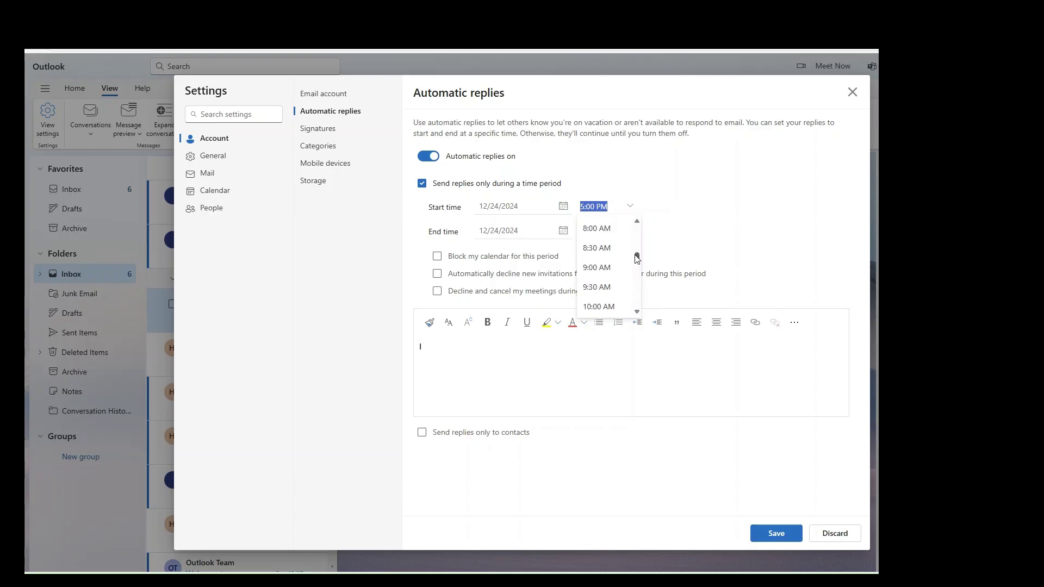
left_click(590, 230)
Set the automatic replies end to 1/6/2025 at 8:00 AM
left_click(562, 231)
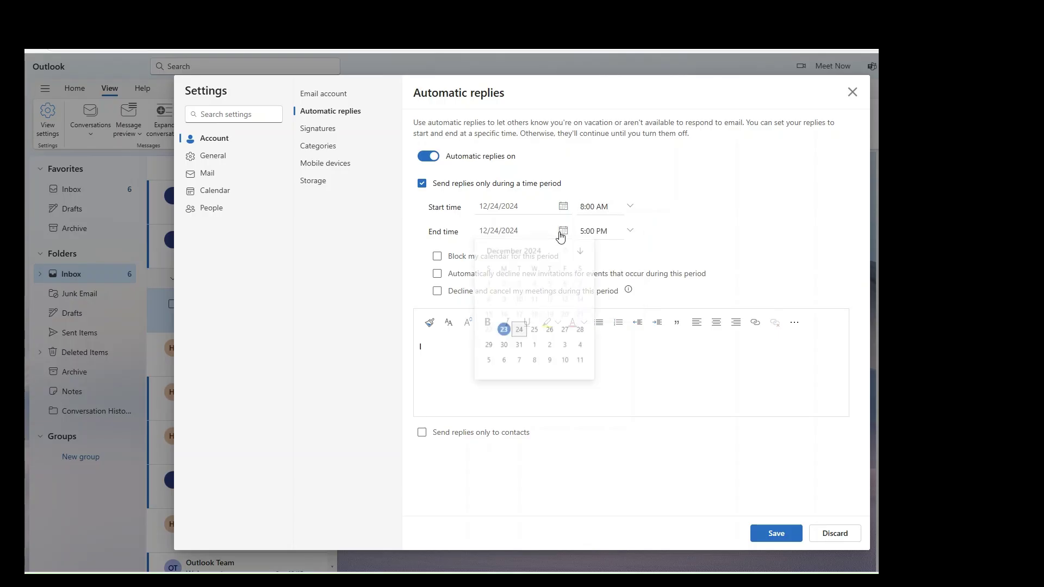
left_click(580, 254)
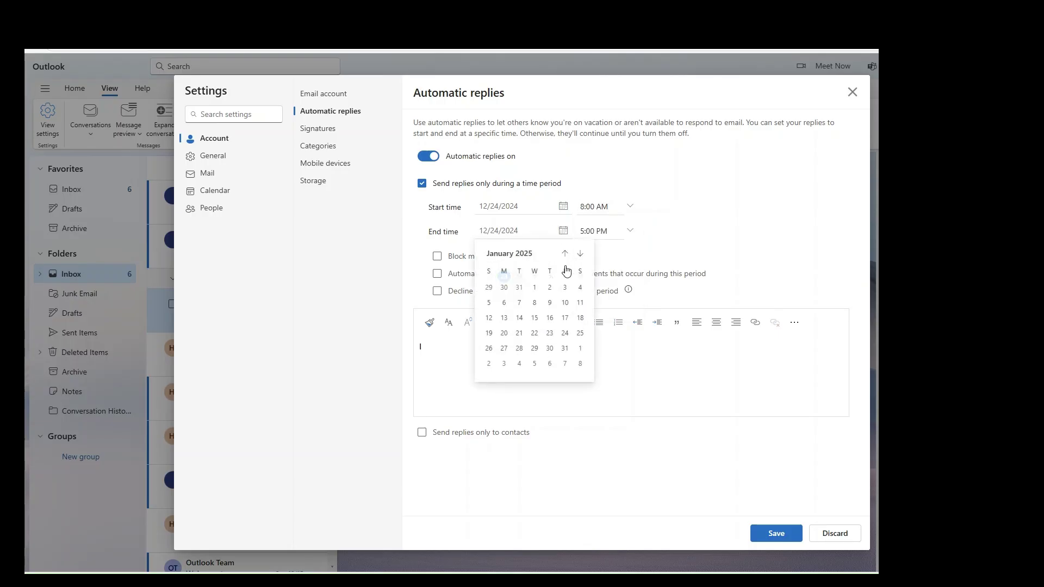
left_click(504, 301)
left_click(629, 233)
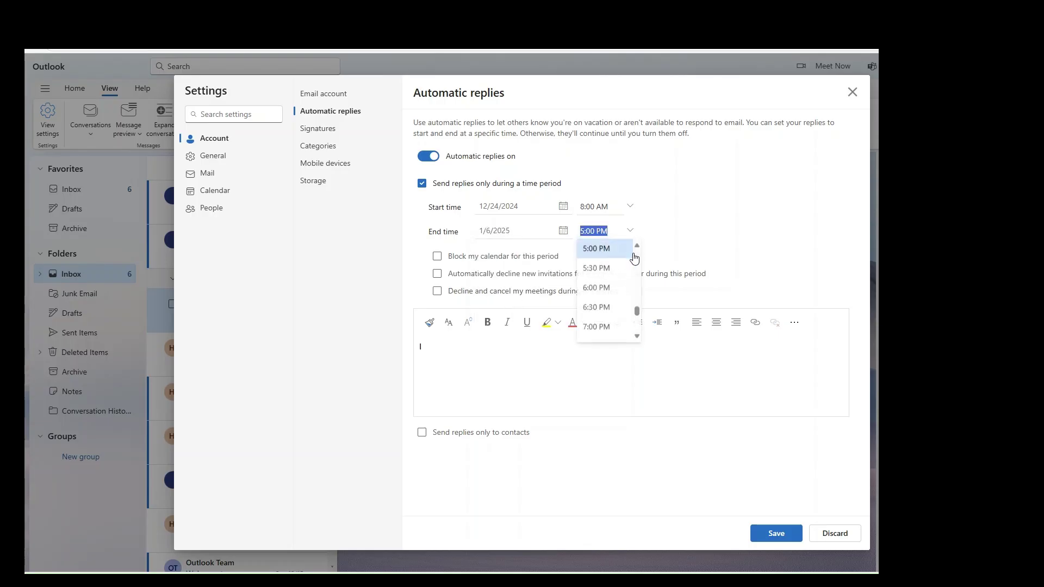
left_click_drag(639, 311, 638, 283)
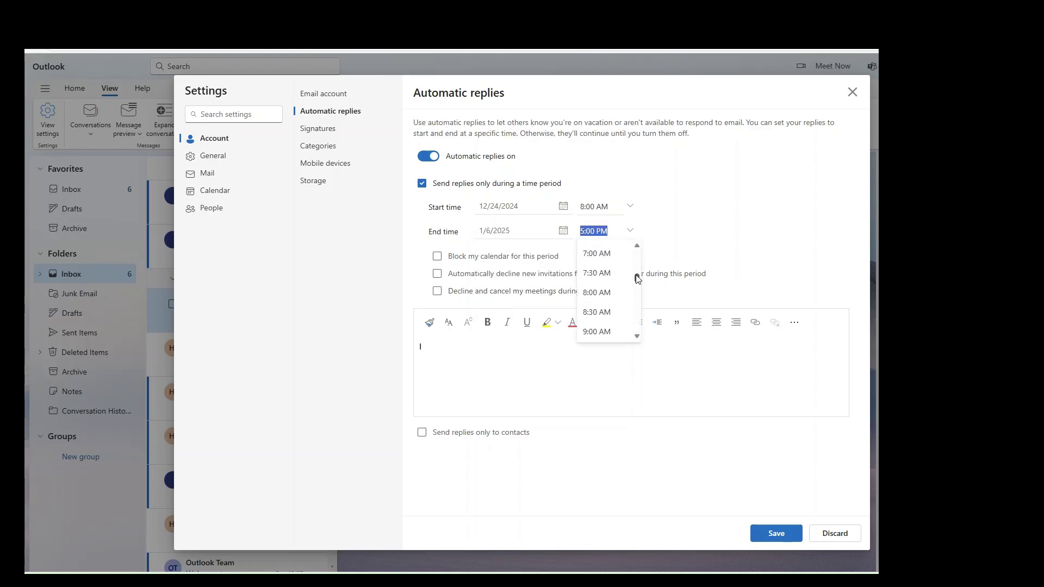
left_click(586, 296)
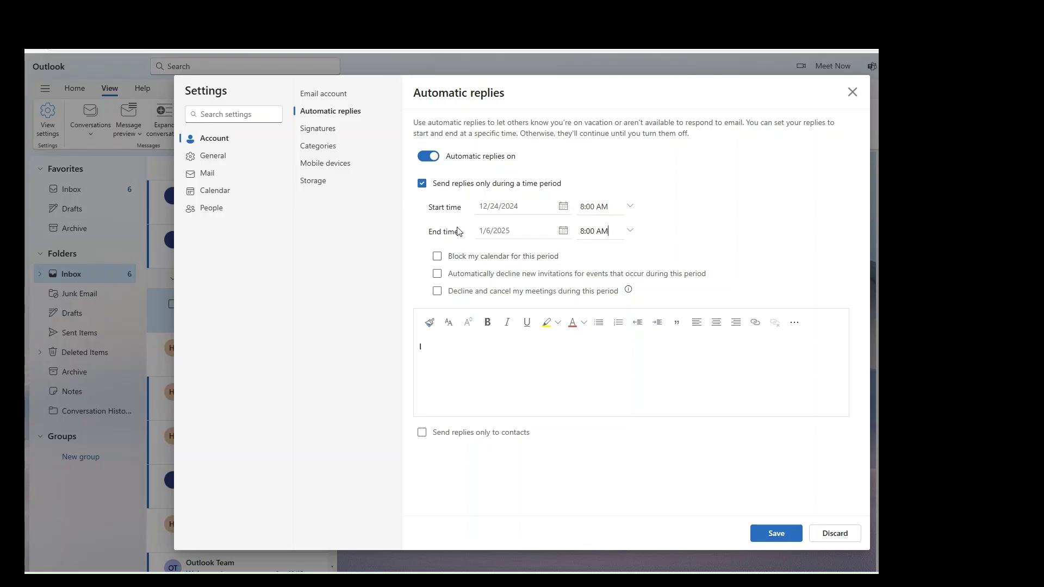
Tick 'Block my calendar for this period' for the 12/24/2024–1/6/2025 absence
left_click(437, 257)
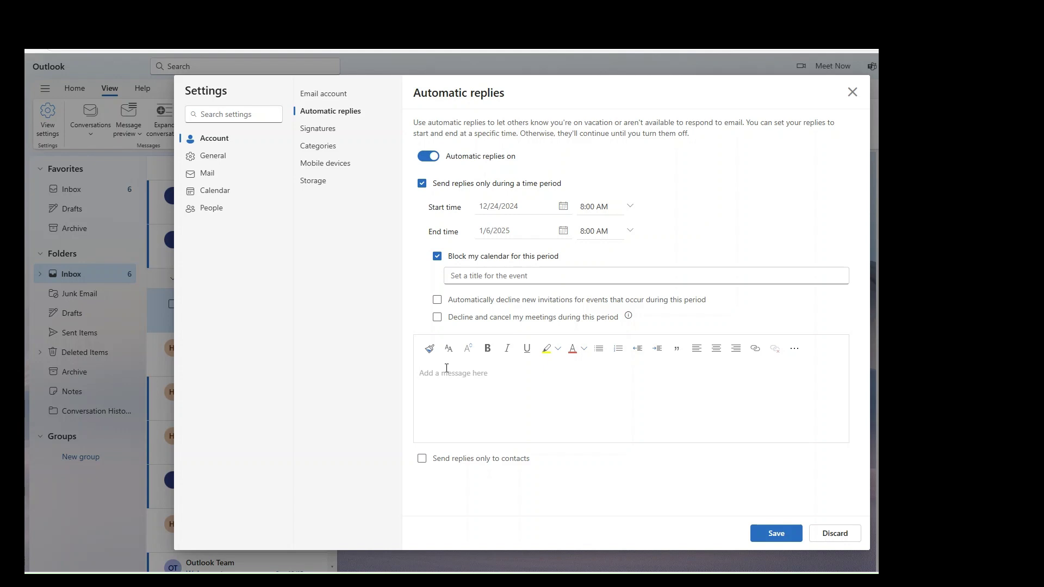
Write the OOF message (away 24th December–6th Jan 2025, urgent matters to the manager's email), sign 'Thanks', and save
type("Hi ")
type("I am")
type(" OOF")
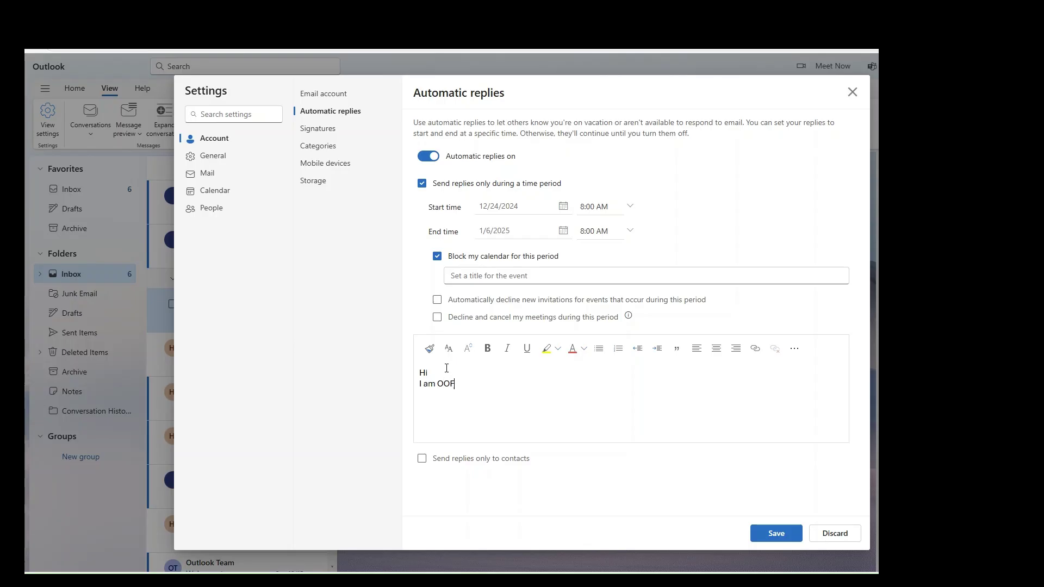
type(" from 24th December to 6th of Jan")
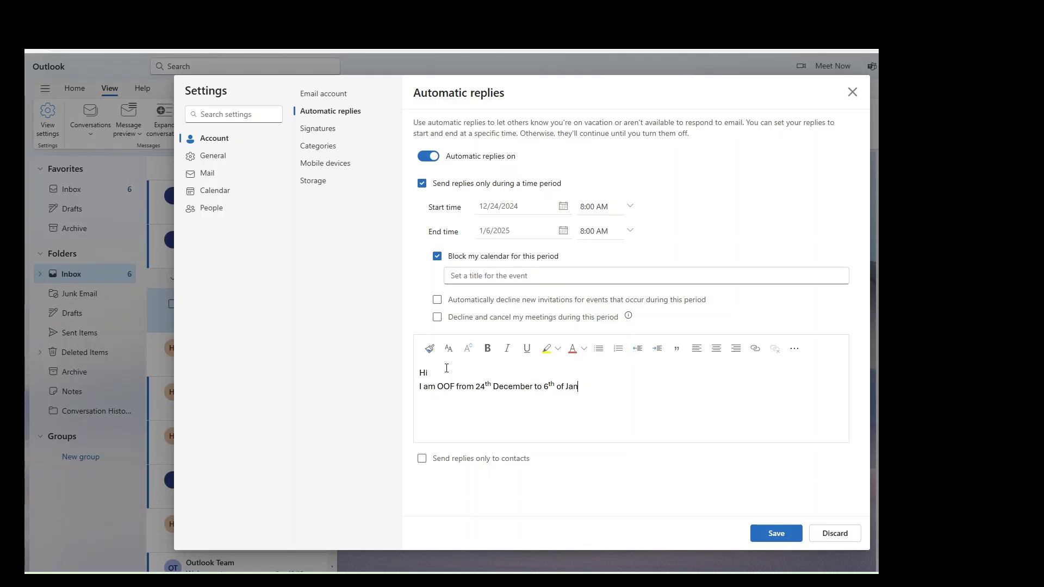
type(" 2025. If there is anything urg")
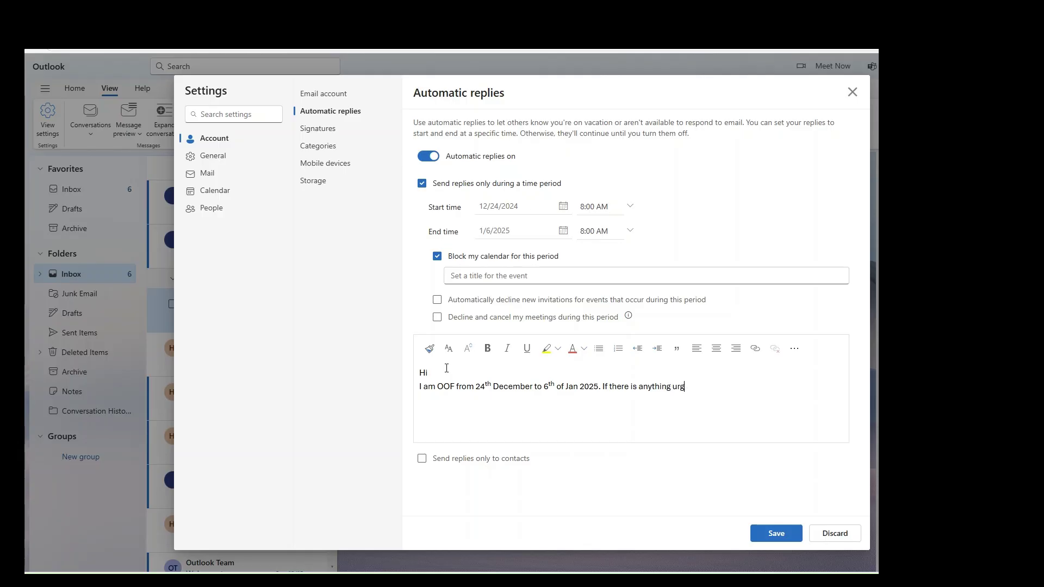
type("ent, please email my manager ")
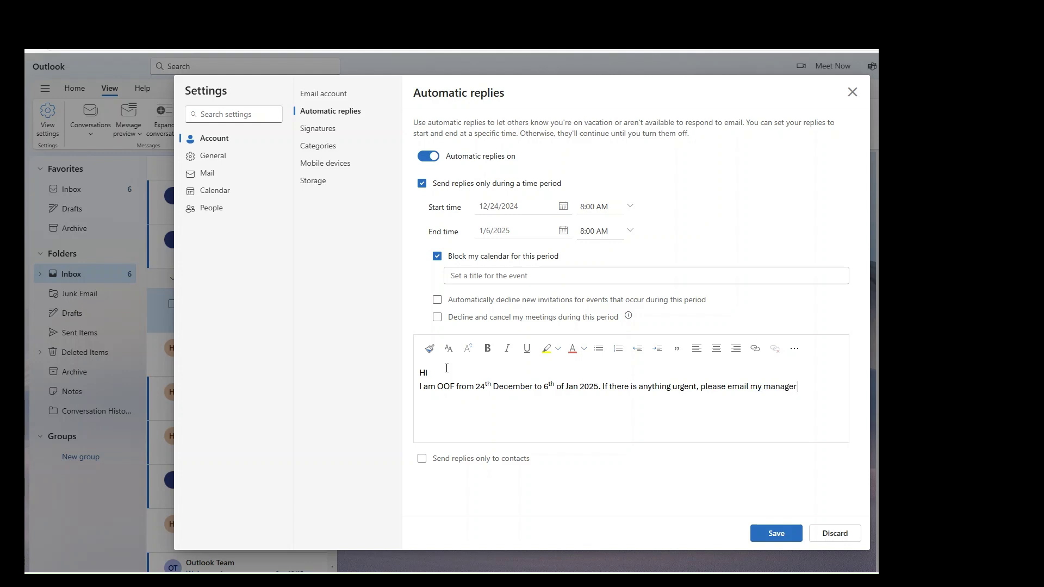
type("username")
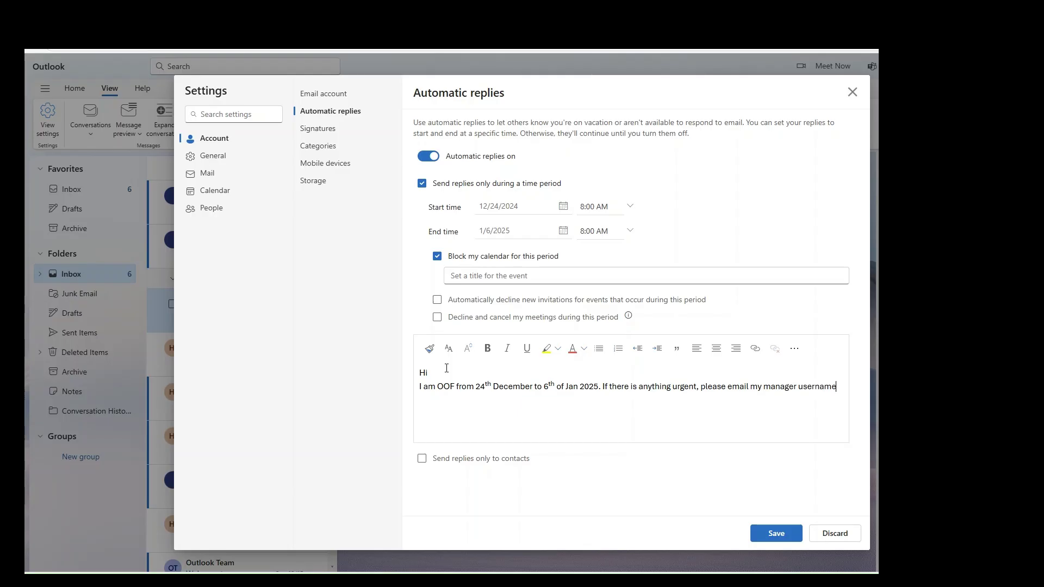
type("@bytetoboardro")
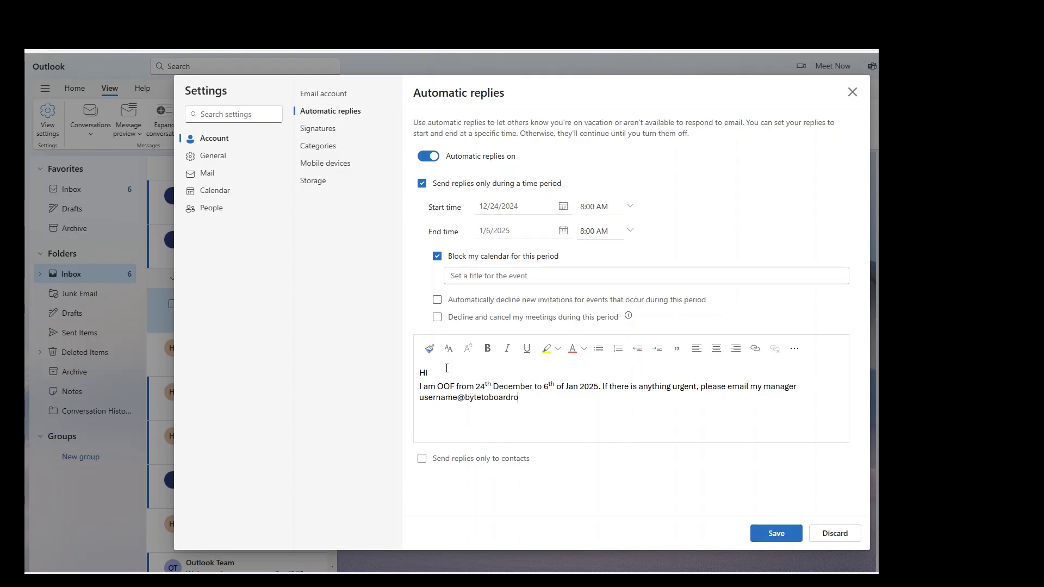
type("om.com")
left_click_drag(550, 399, 419, 370)
left_click(472, 416)
type("Thanks,")
key("BackSpace")
left_click(771, 531)
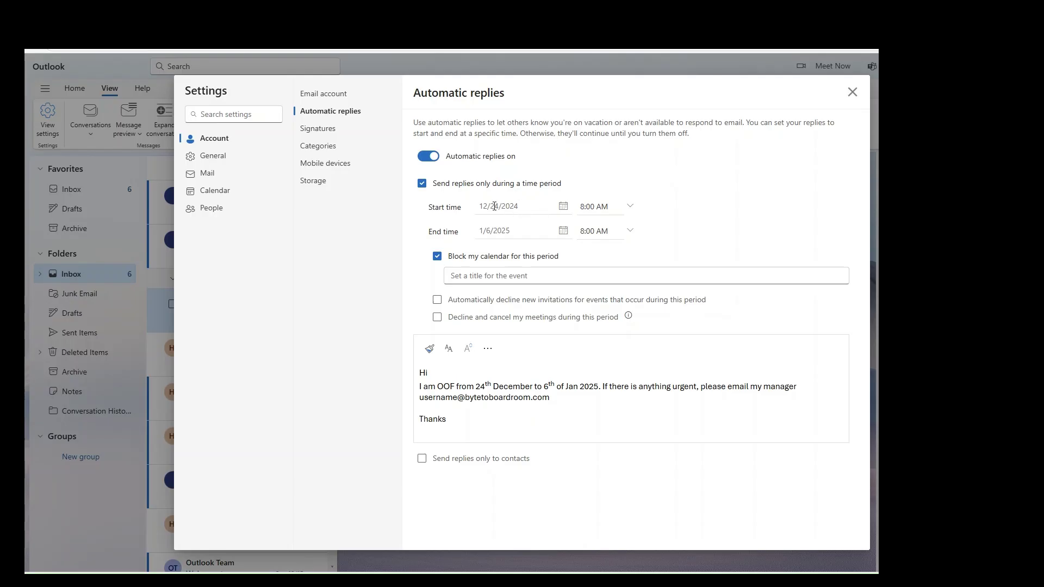
Close the Settings window to return to the inbox
left_click(848, 101)
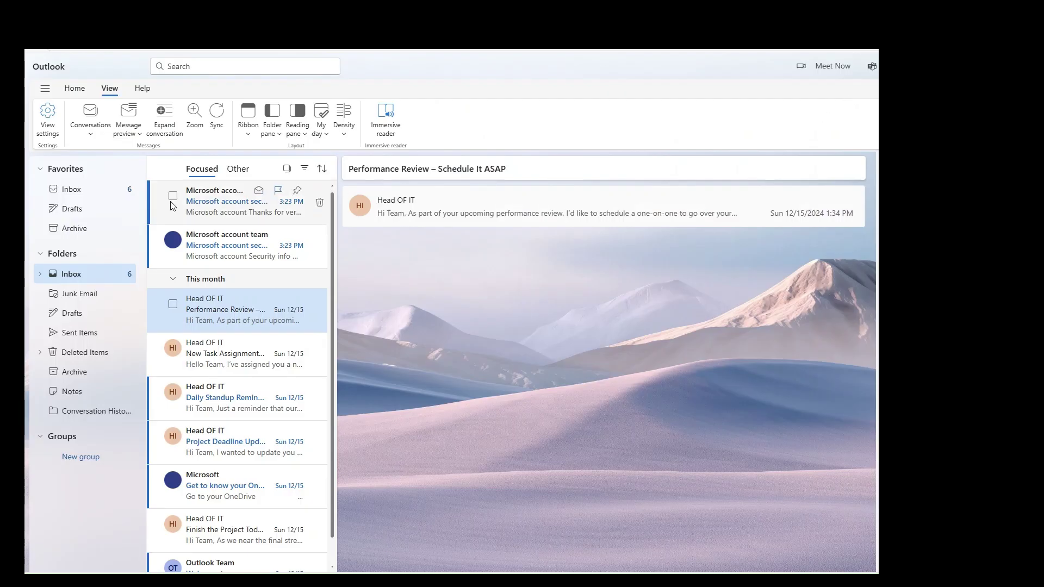